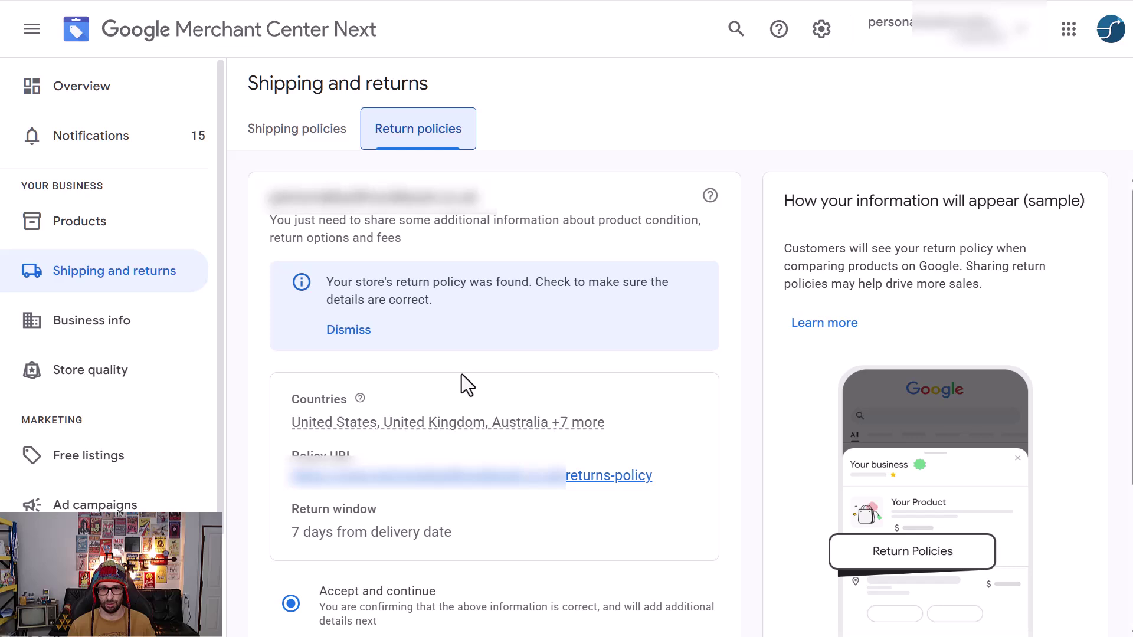
Scroll through the empty Returns policies page under Delivery and returns.
scroll(489, 576, down, 3)
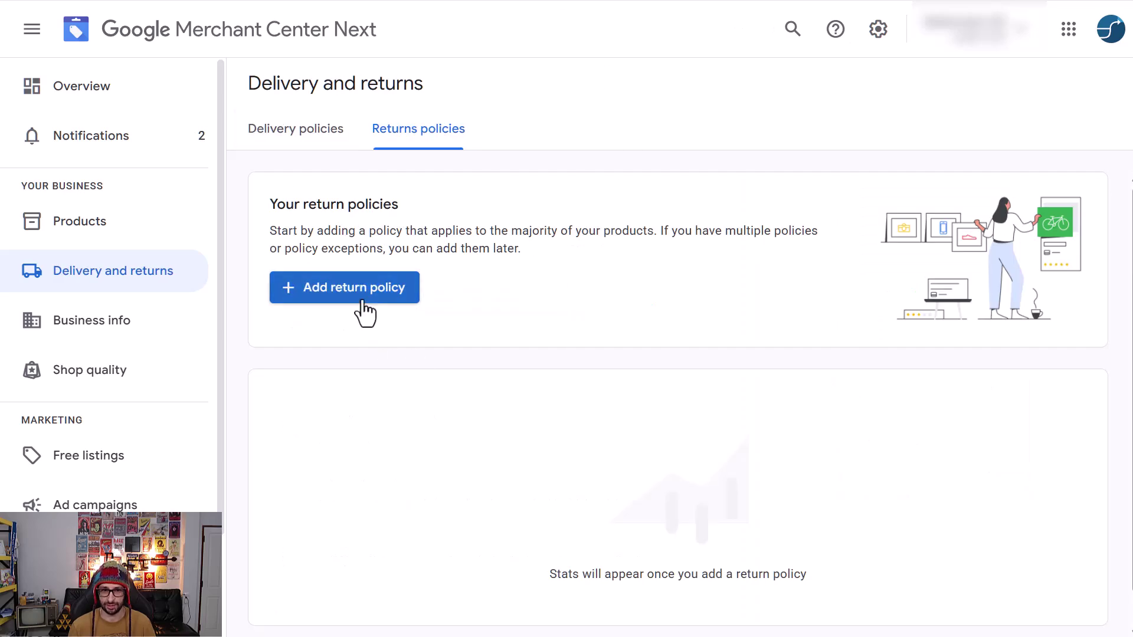
click(363, 313)
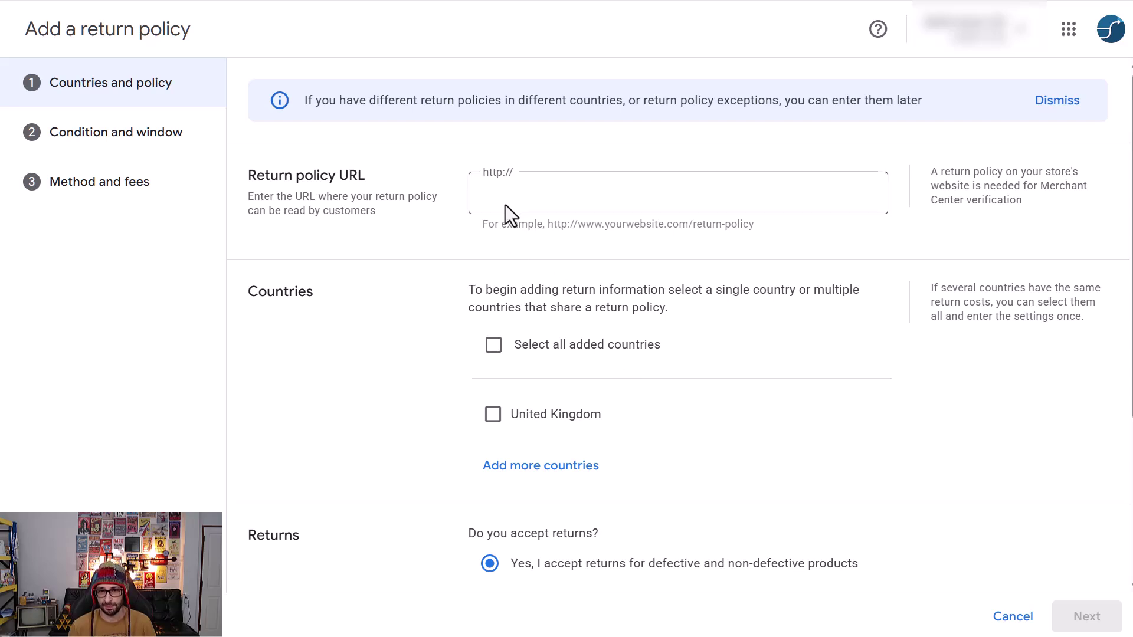
click(505, 204)
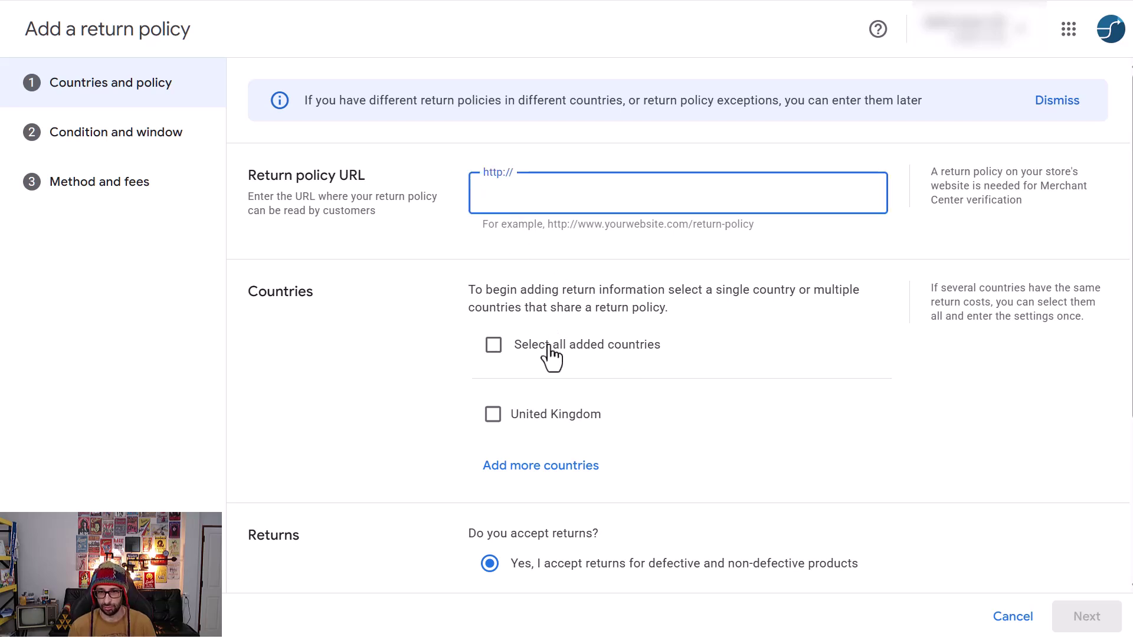
text(https://)
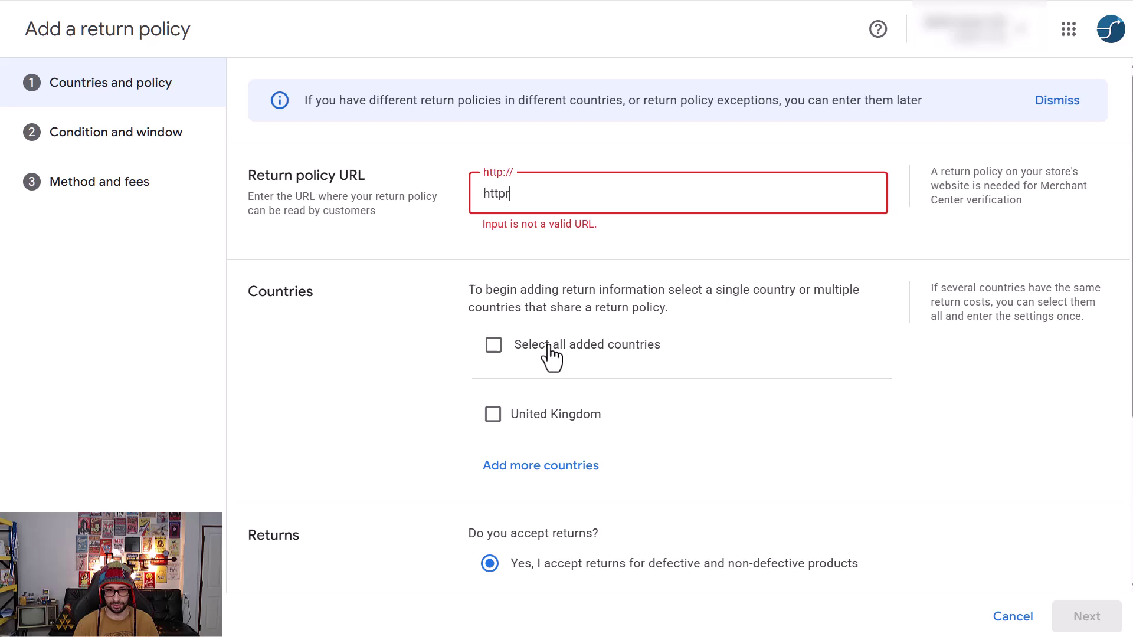
text(feed)
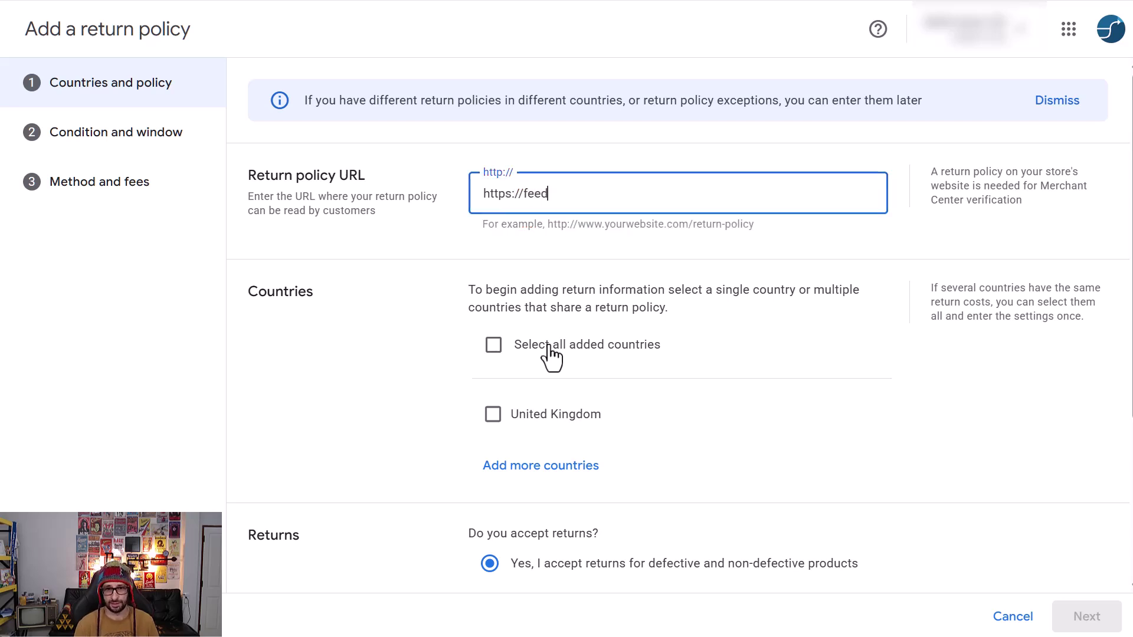
text(army.com/returhs)
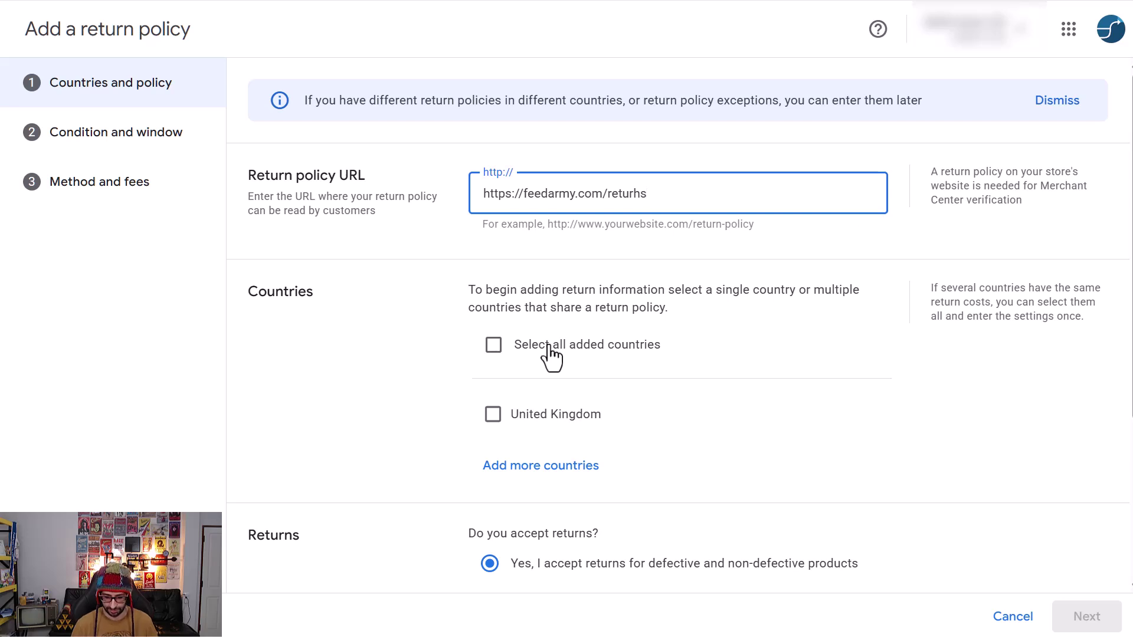
key(BackSpace)
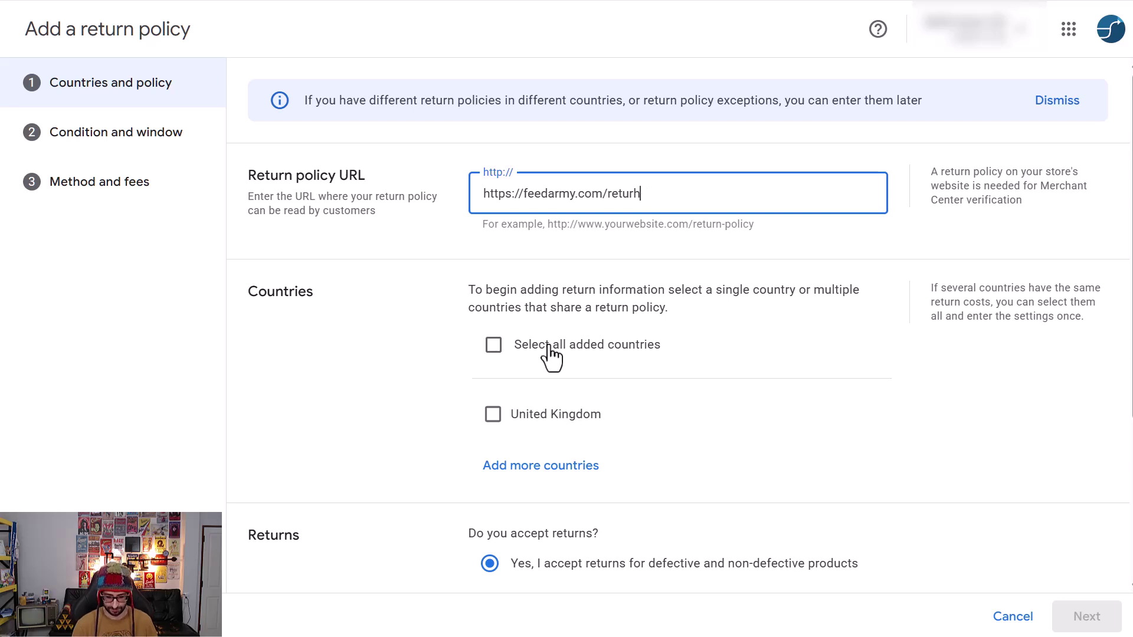
key(BackSpace)
text(ns)
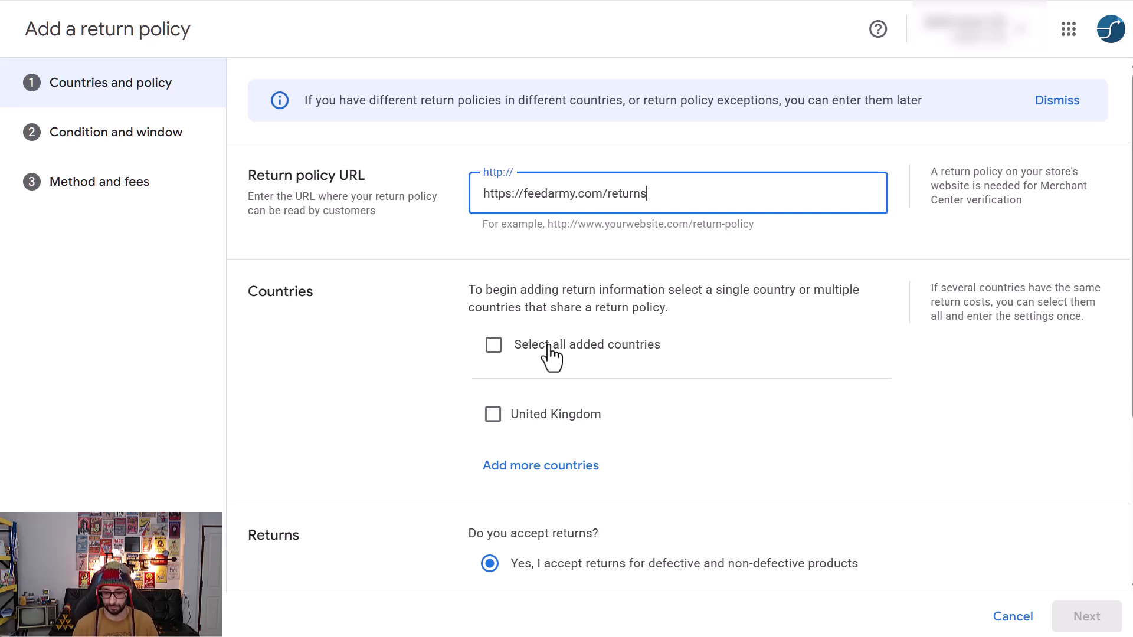
text(-refund)
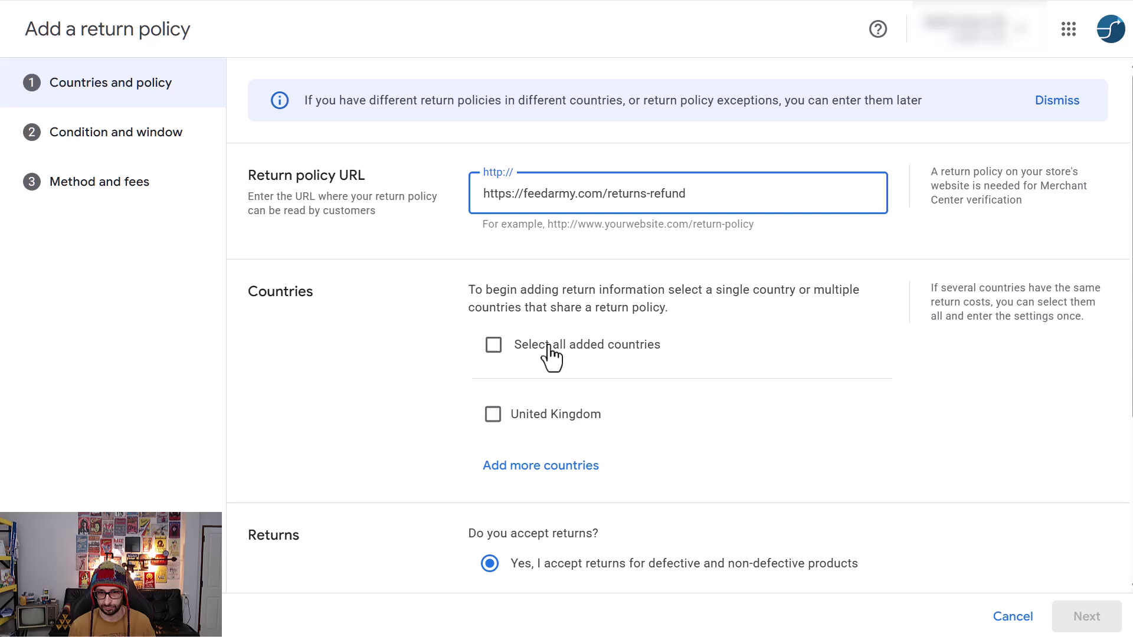
click(639, 254)
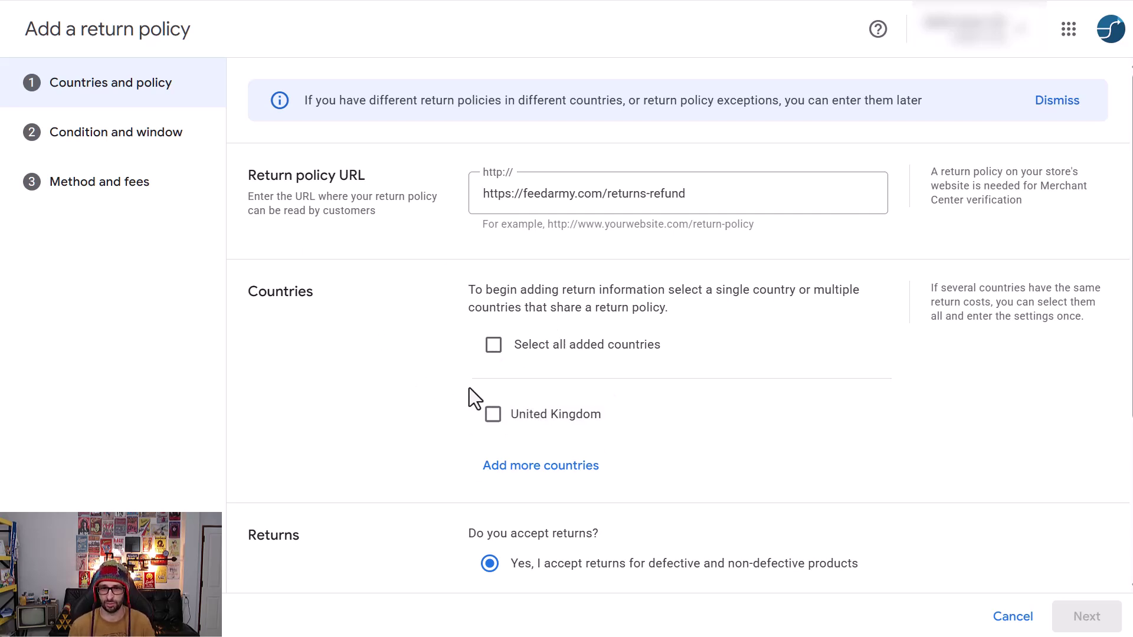
Review the Returns and Exchanges options and select United Kingdom as the policy country.
scroll(446, 394, down, 4)
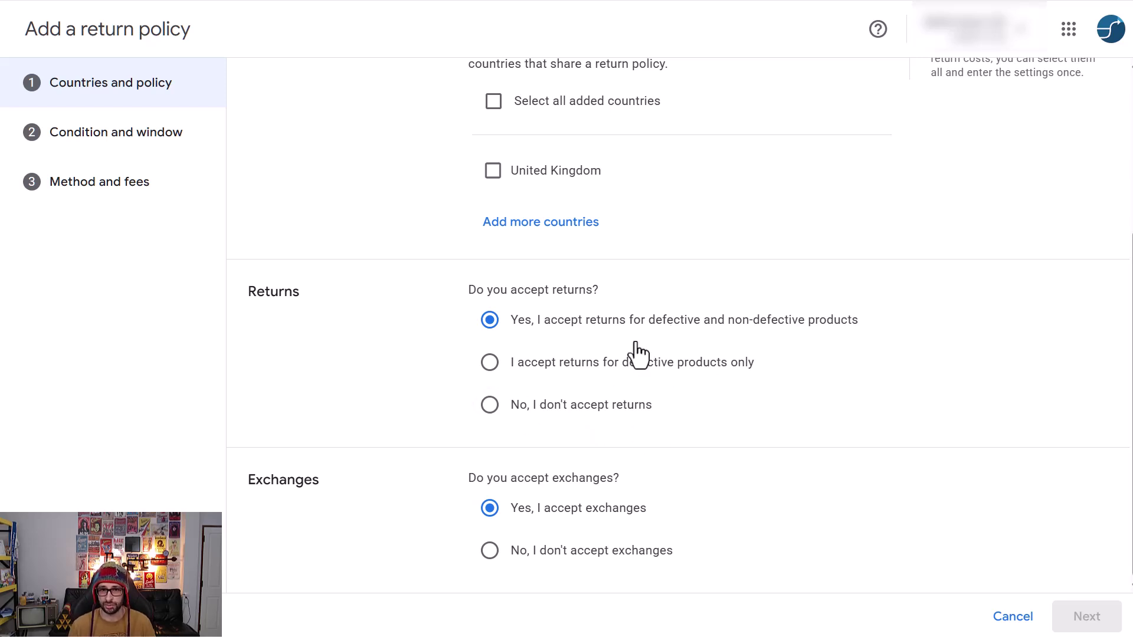
scroll(635, 354, up, 3)
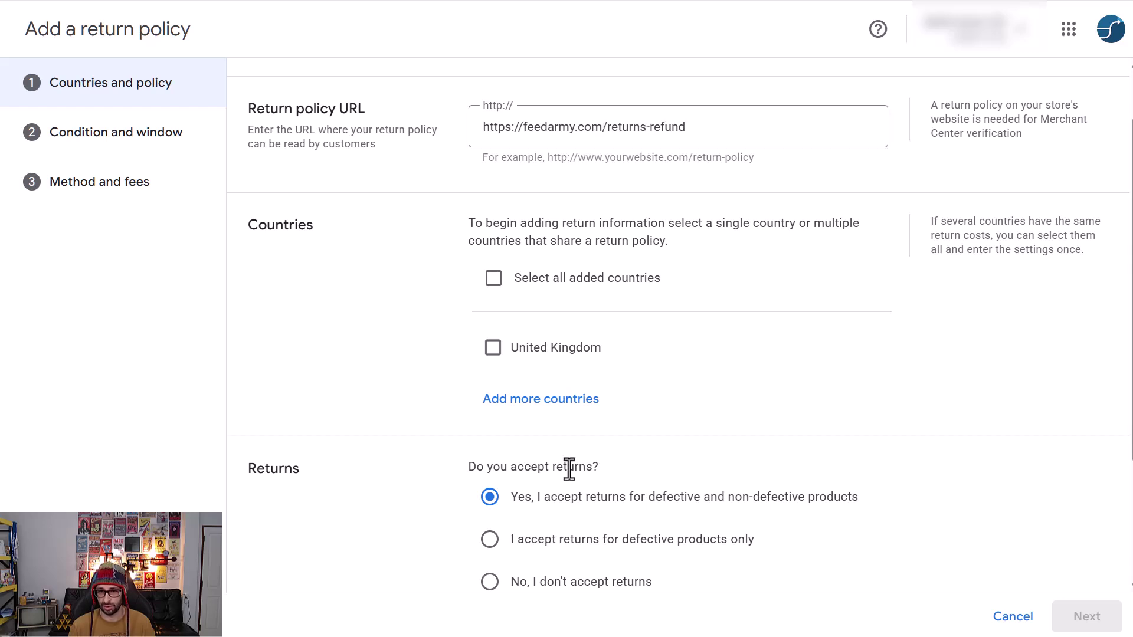
scroll(694, 369, down, 2)
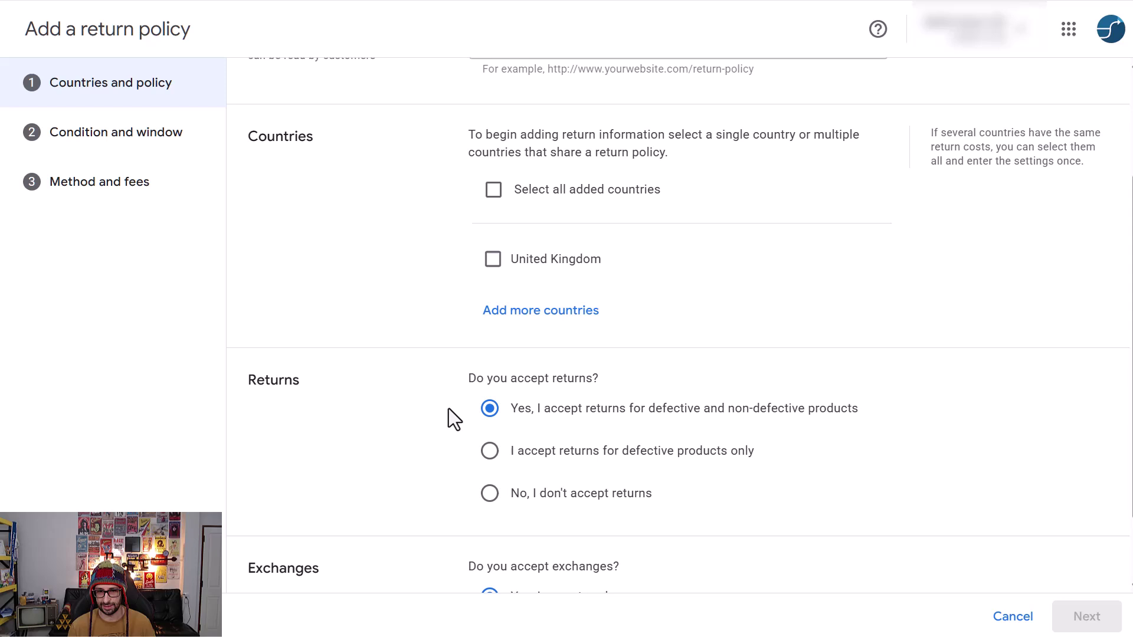
scroll(448, 409, down, 2)
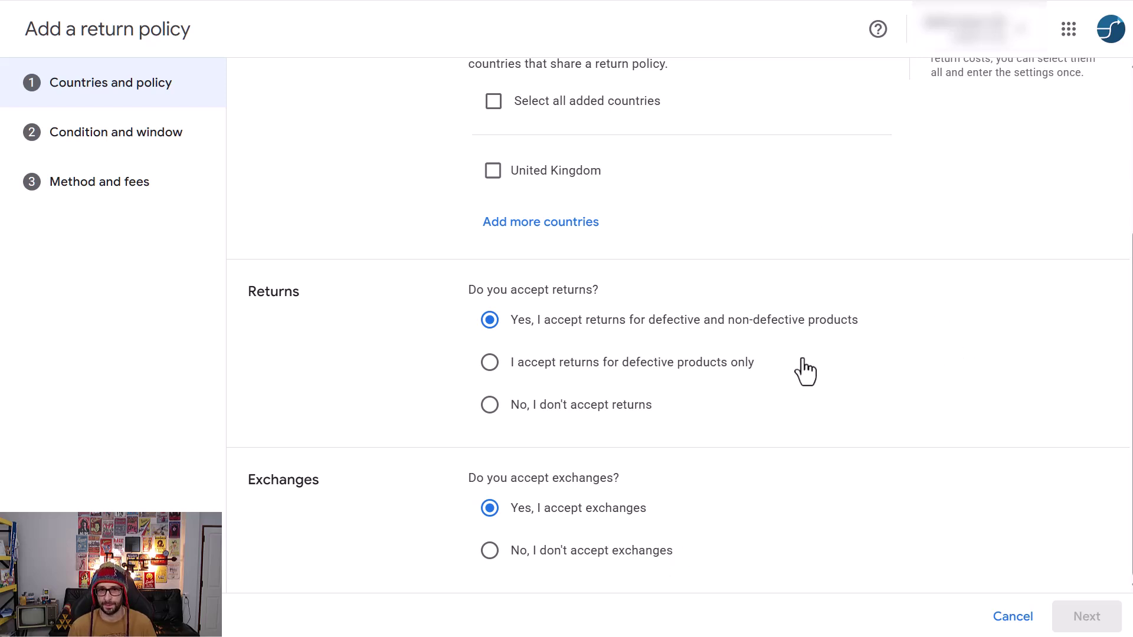
click(494, 171)
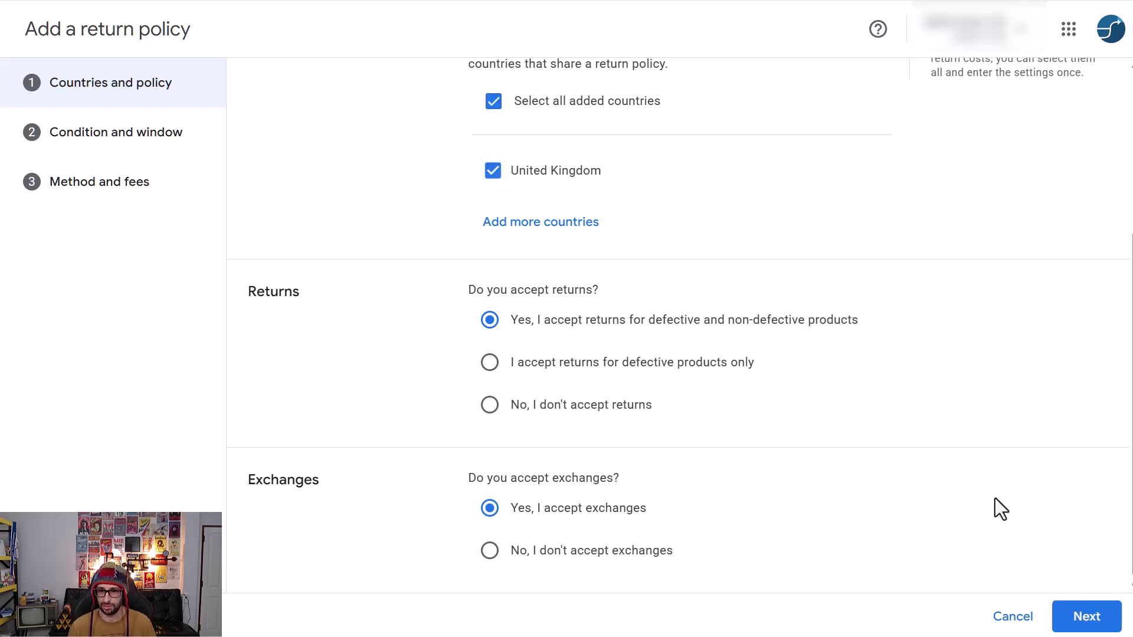
On Condition and window, accept only new products returned within 7 days.
click(1101, 628)
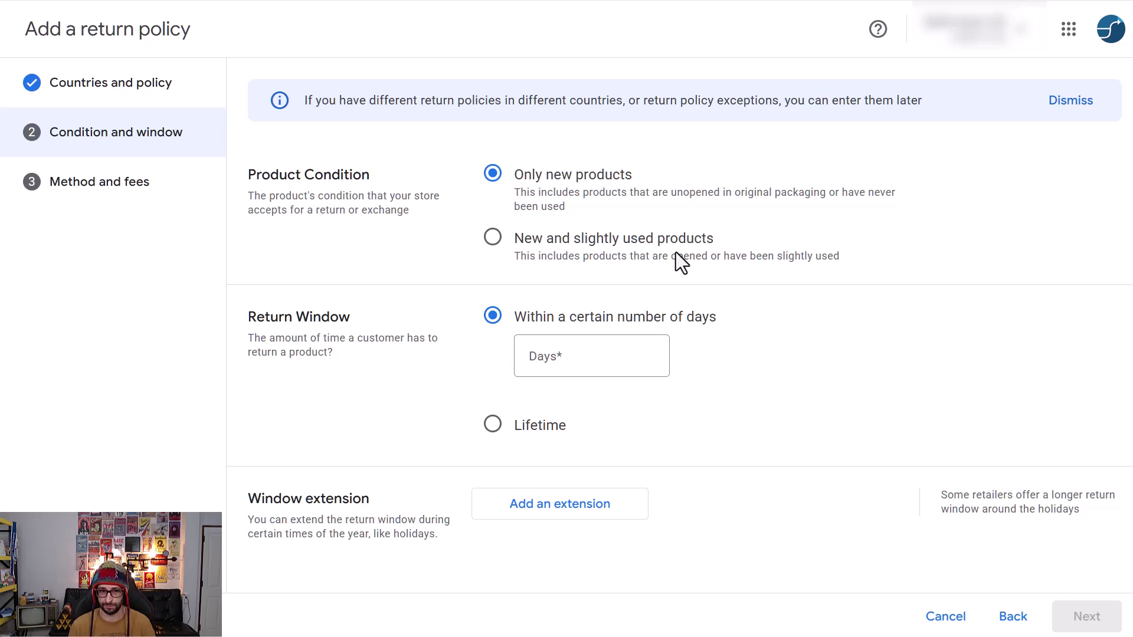
click(592, 360)
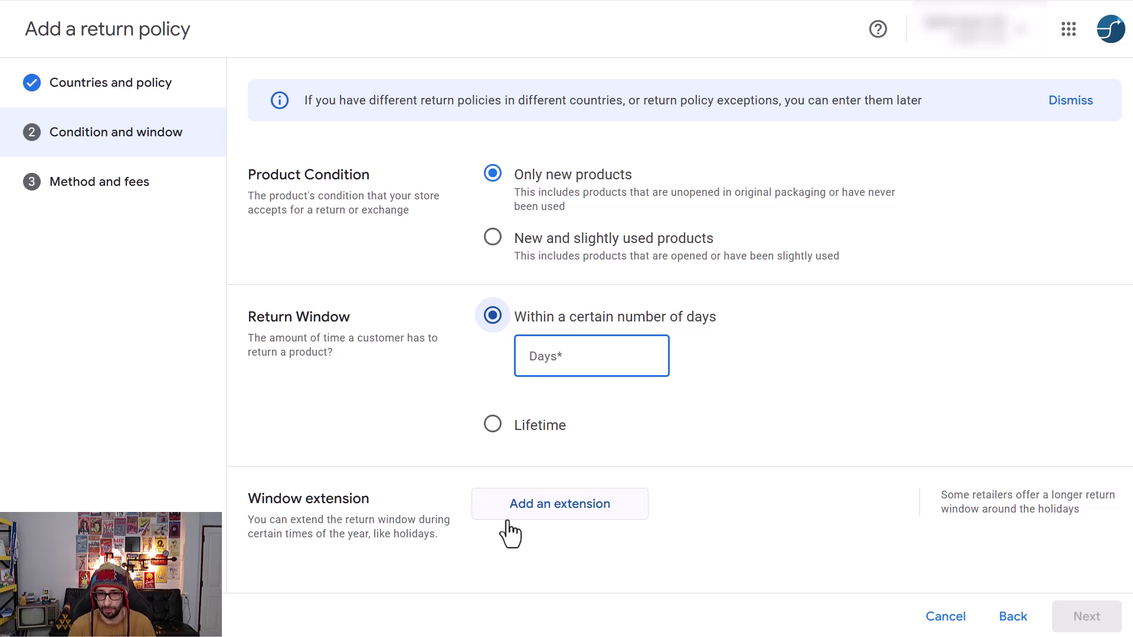
text(7)
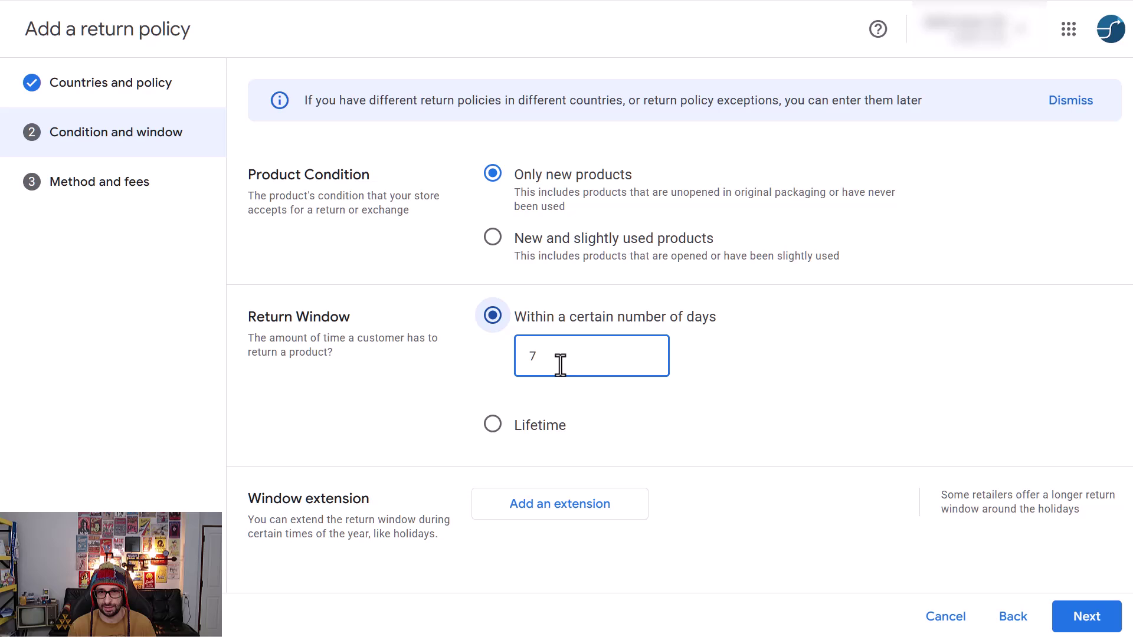
Accept returns by post only, with return labels set to Customer's responsibility.
click(1102, 629)
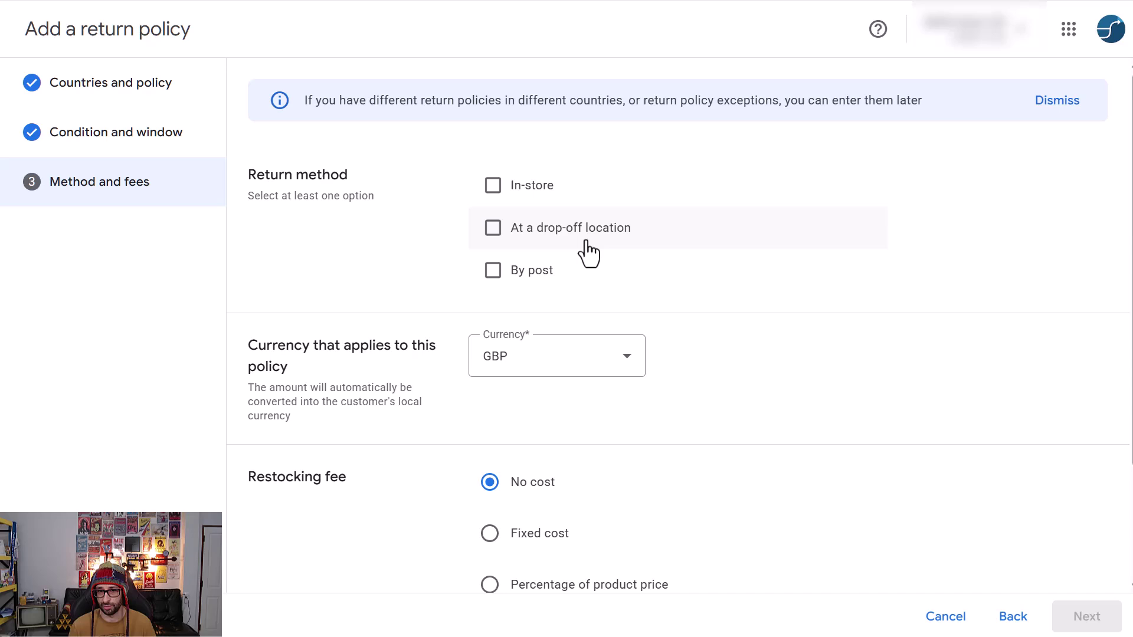
click(551, 272)
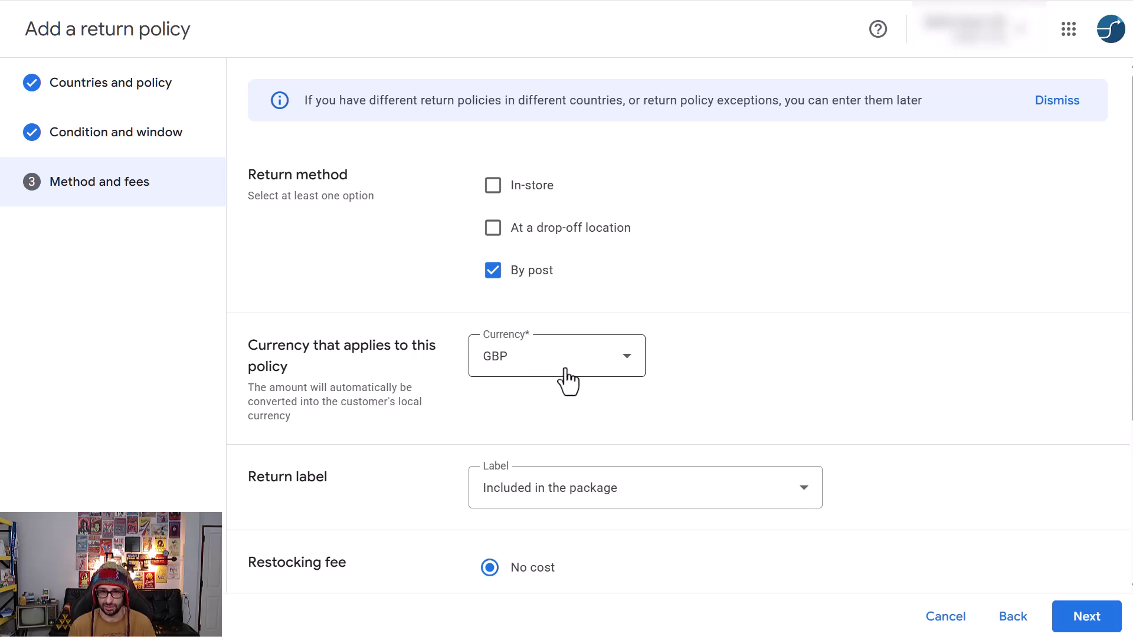
scroll(420, 349, down, 3)
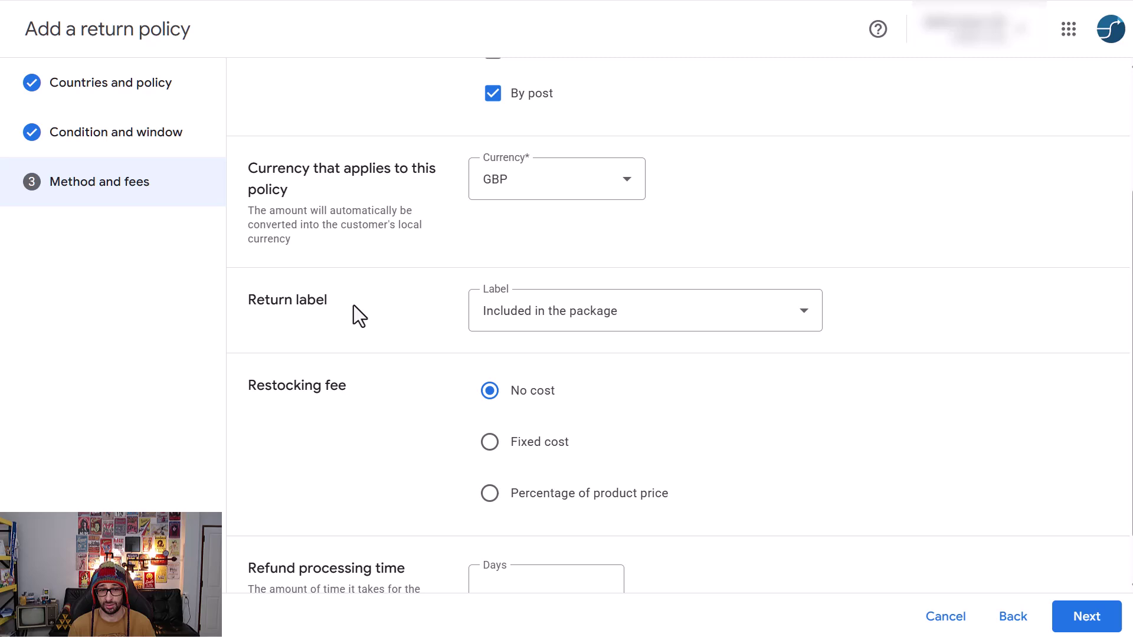
click(611, 310)
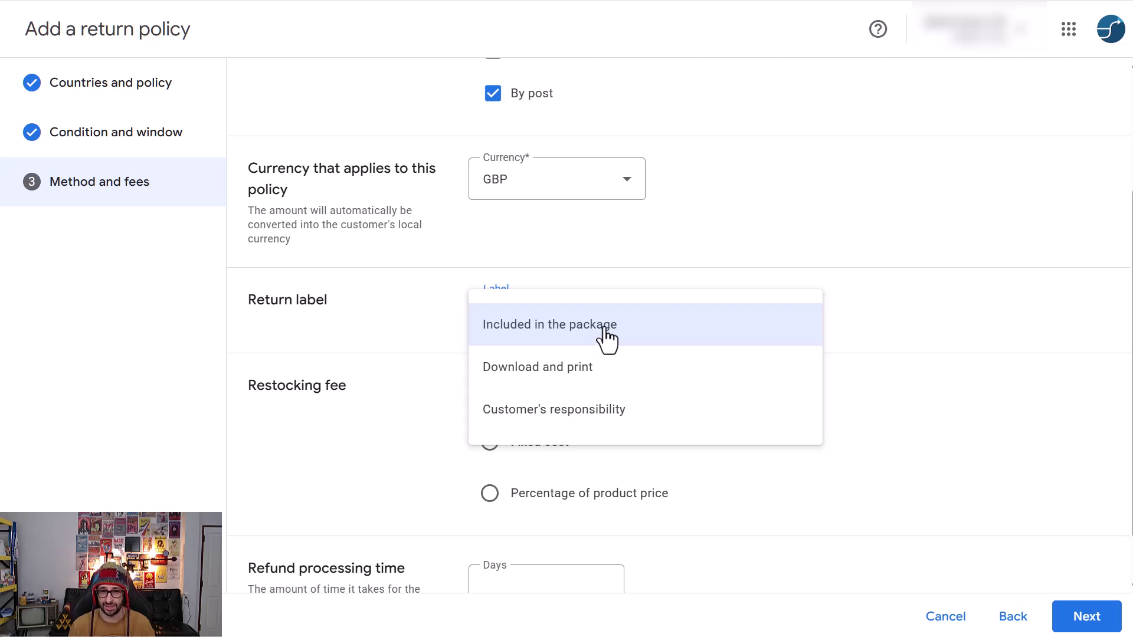
click(602, 434)
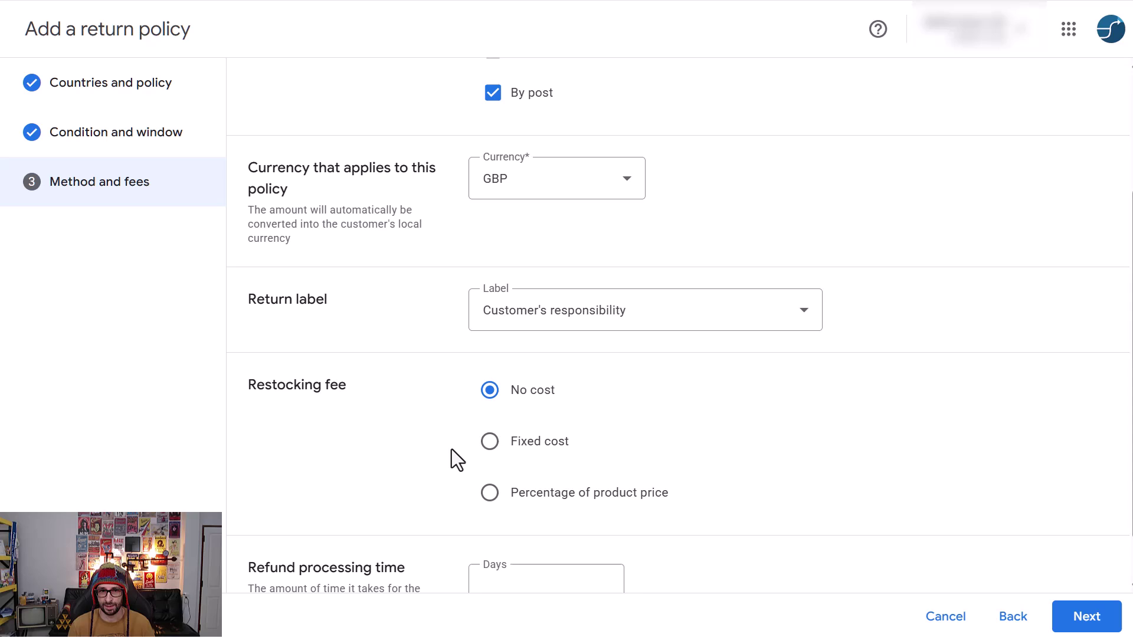
Enter 10 days as the refund processing time, leaving restocking fee at No cost.
scroll(450, 458, down, 1)
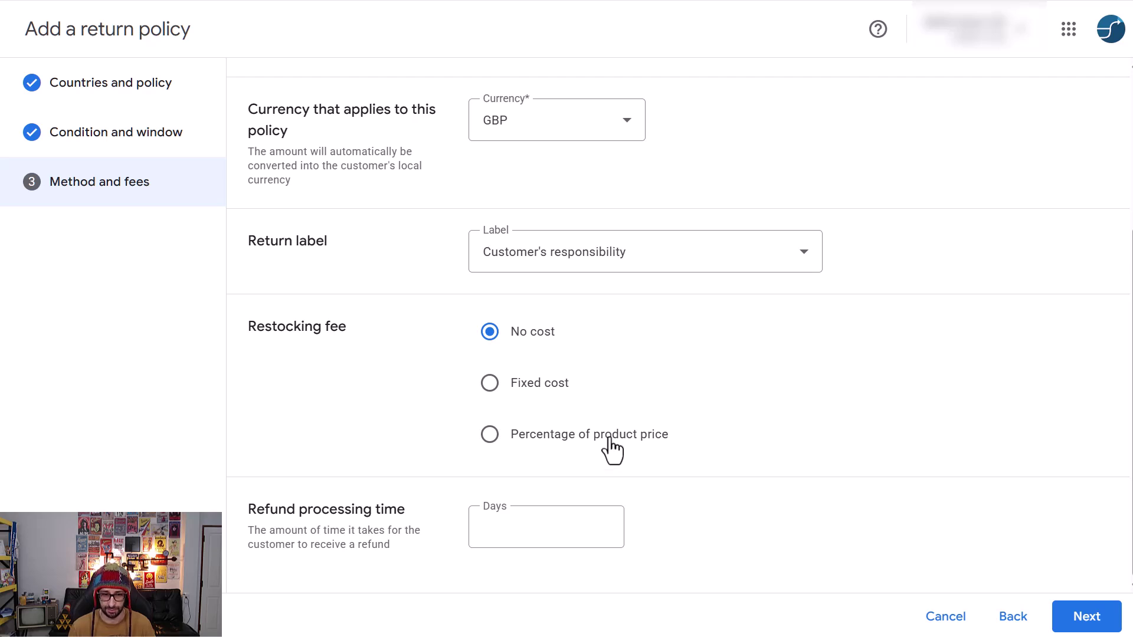
click(579, 523)
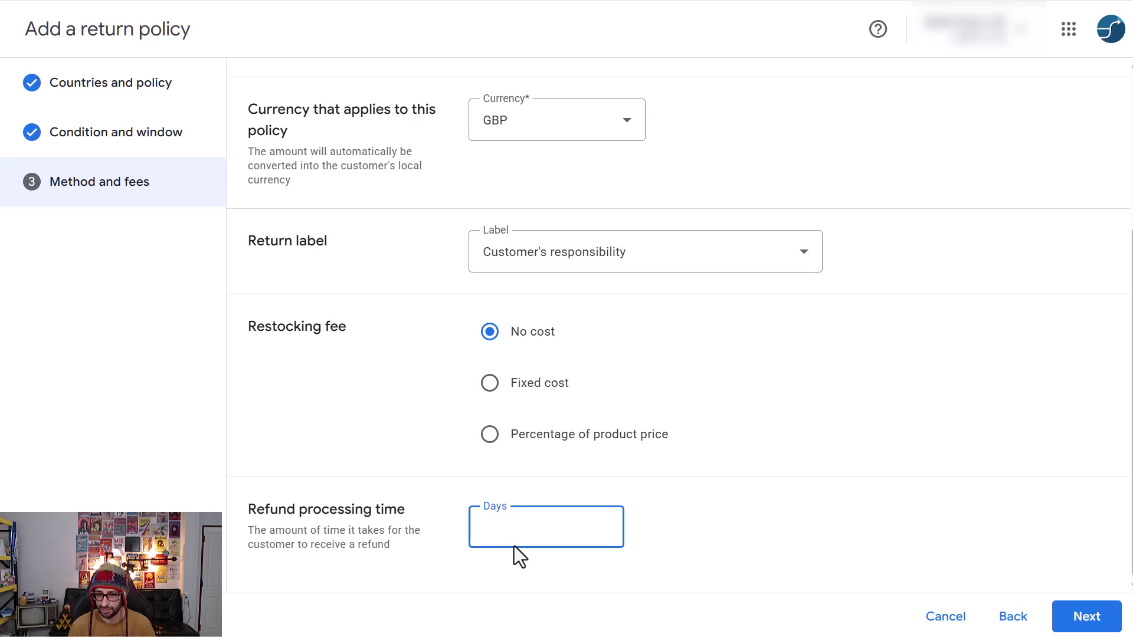
text(10)
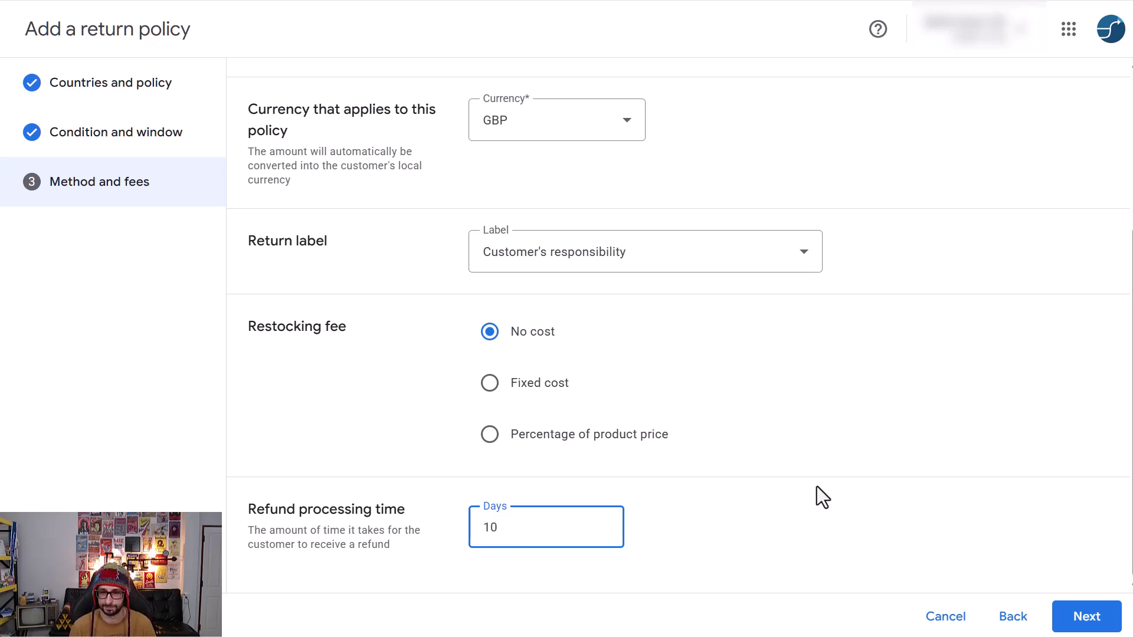
click(834, 486)
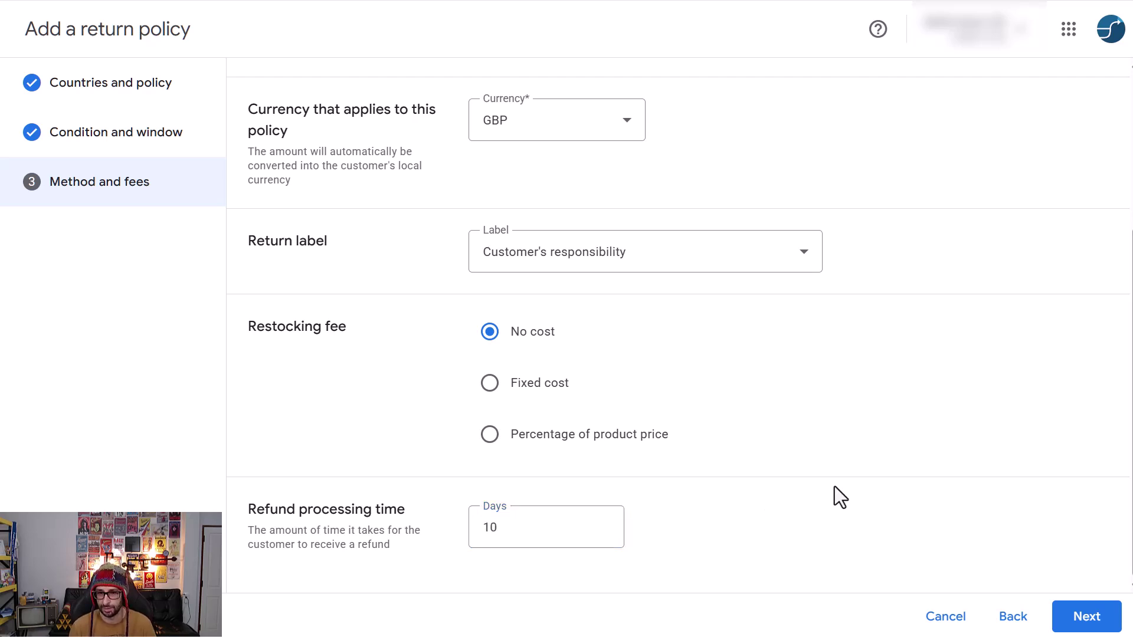
click(563, 527)
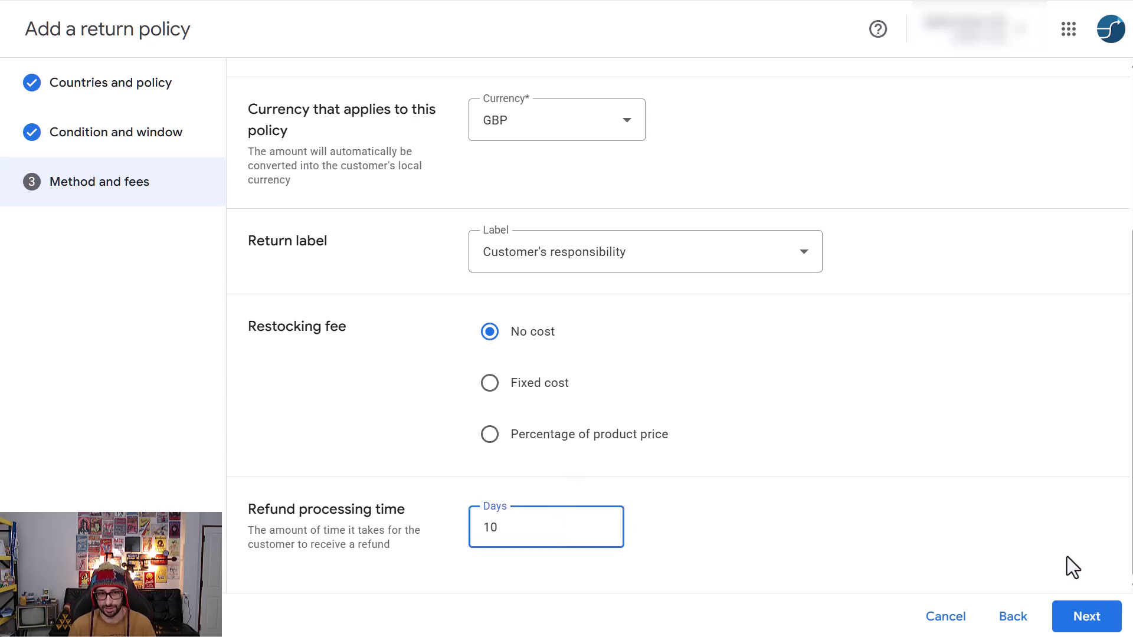
Scroll through the review summary of the new United Kingdom return policy.
click(1089, 616)
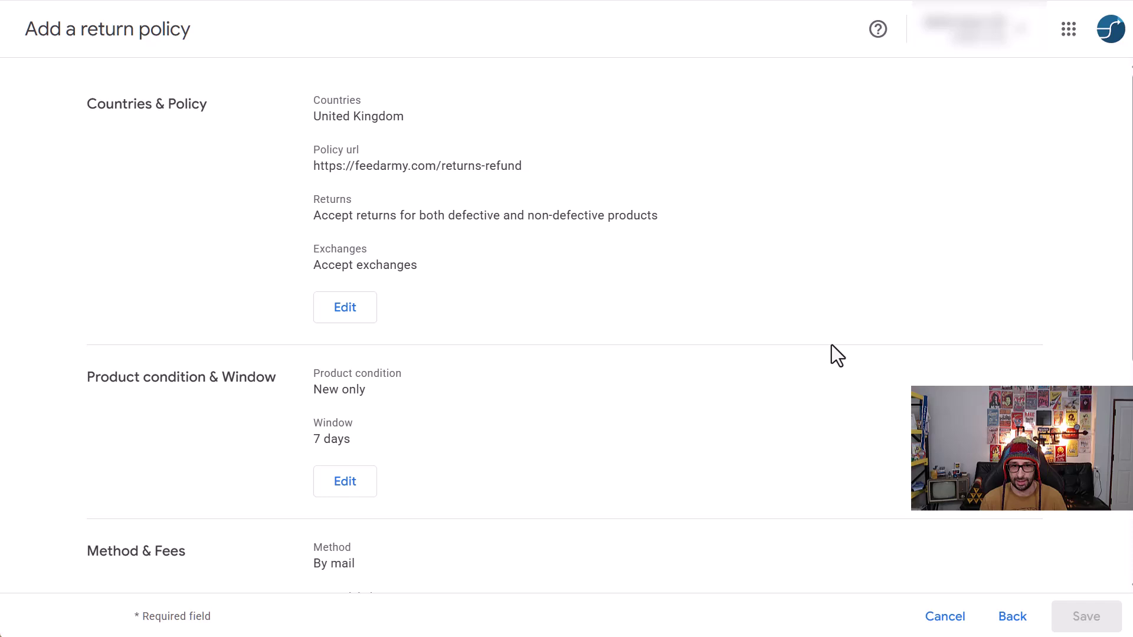
scroll(693, 295, down, 7)
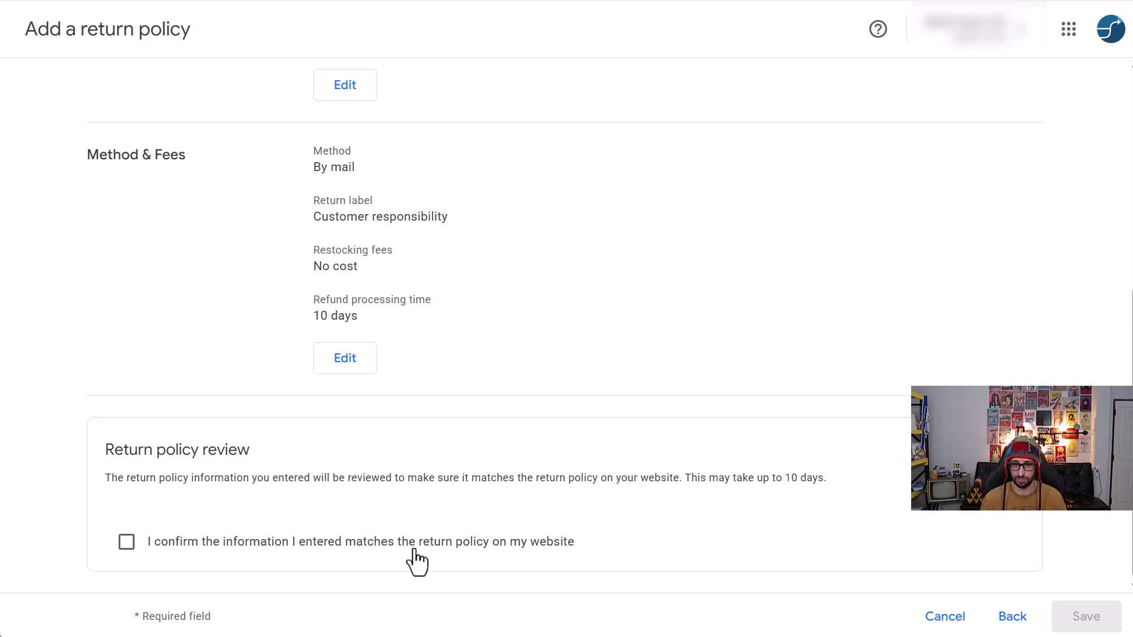
scroll(487, 254, up, 5)
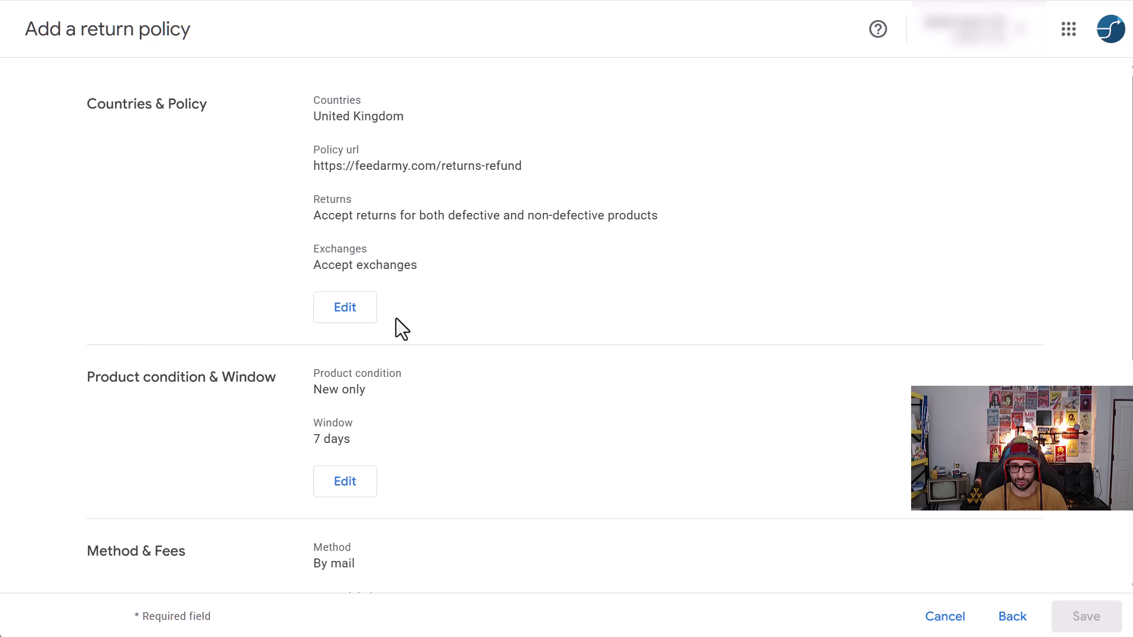
scroll(413, 316, down, 6)
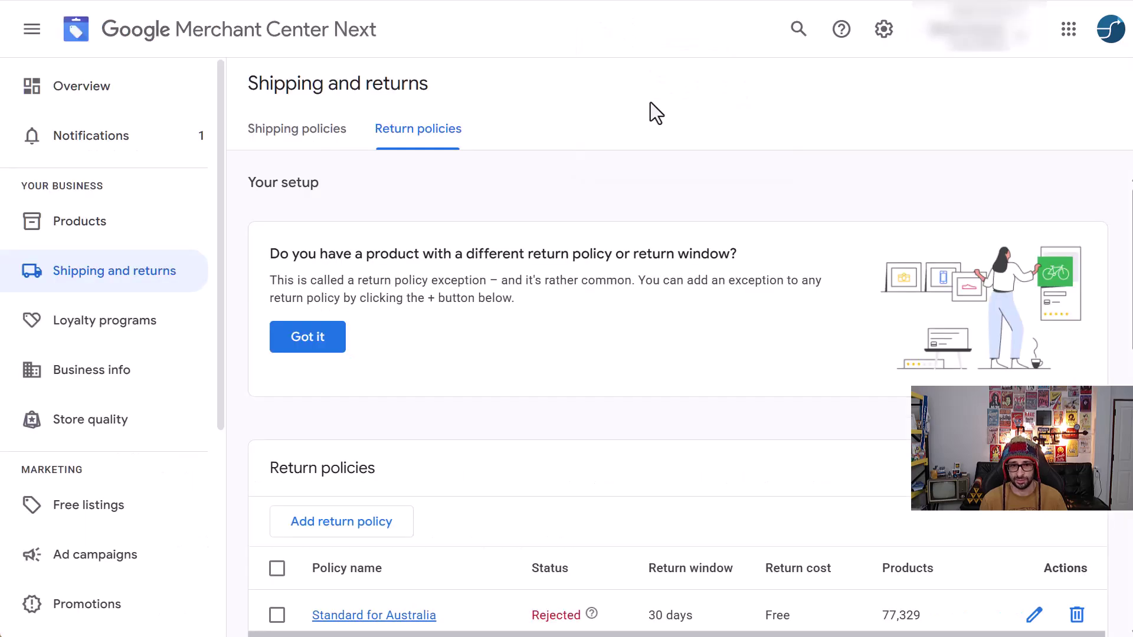
scroll(713, 197, down, 3)
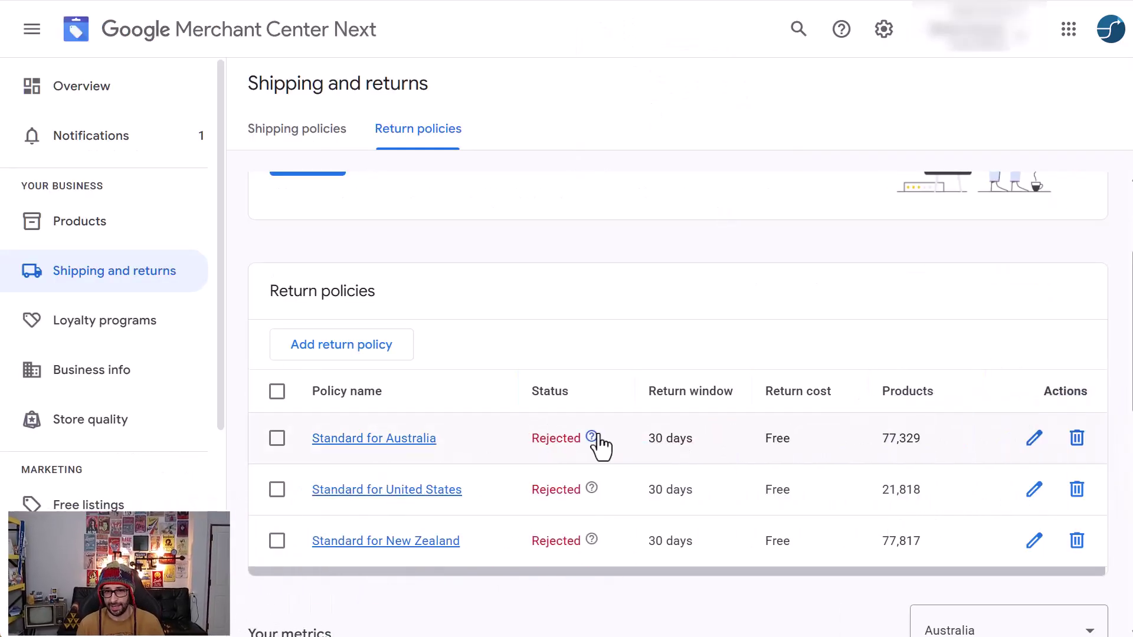
mouse_move(595, 438)
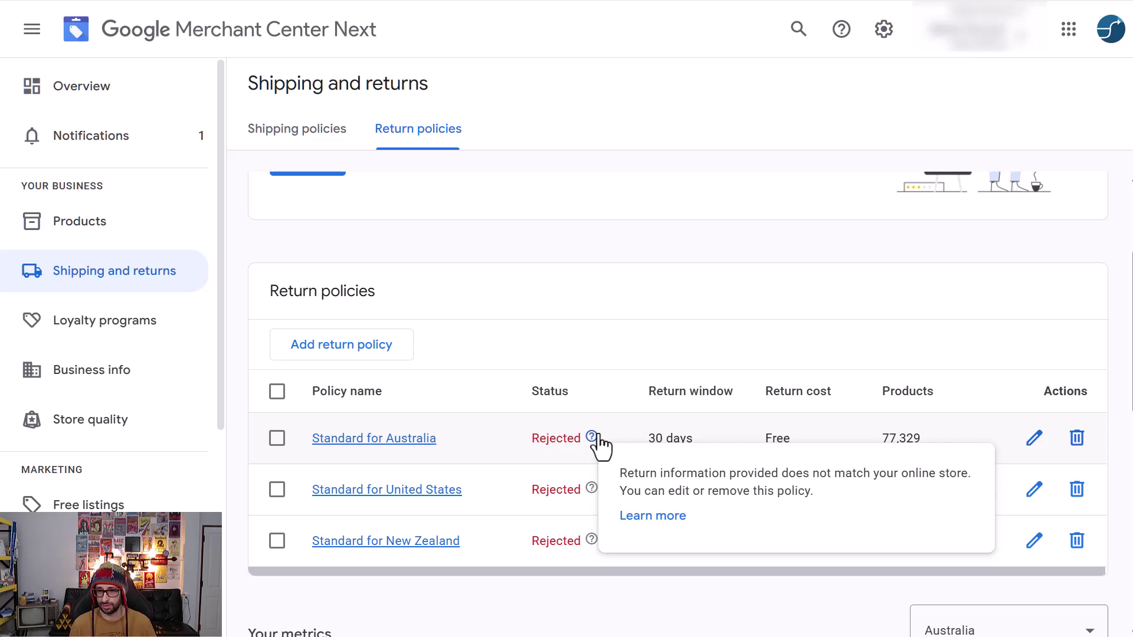